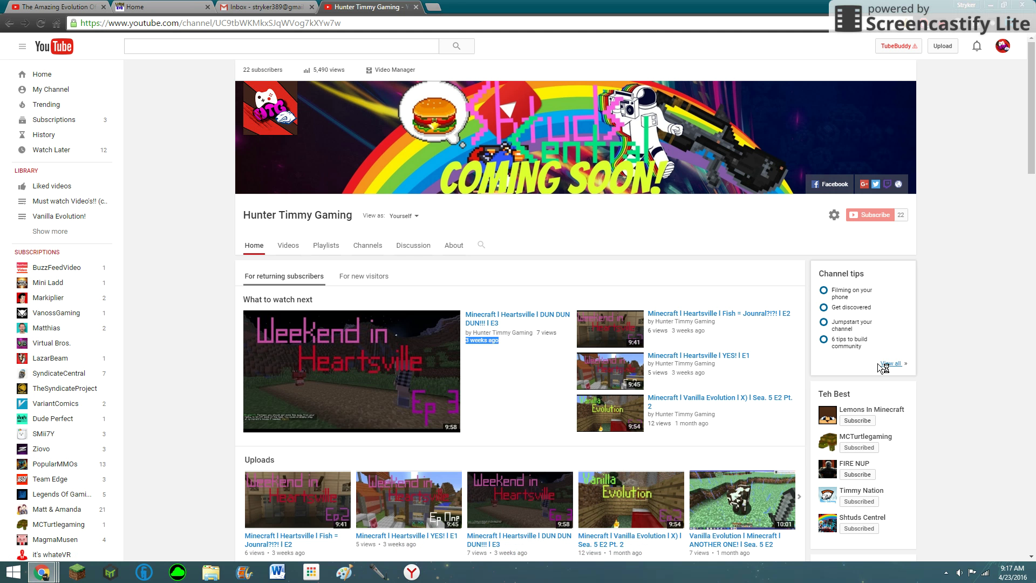
pyautogui.click(469, 348)
pyautogui.moveTo(516, 348)
pyautogui.scroll(-2, 959, 348)
pyautogui.scroll(-2, 931, 389)
pyautogui.scroll(3, 960, 503)
pyautogui.scroll(3, 963, 486)
pyautogui.scroll(3, 973, 461)
pyautogui.click(326, 245)
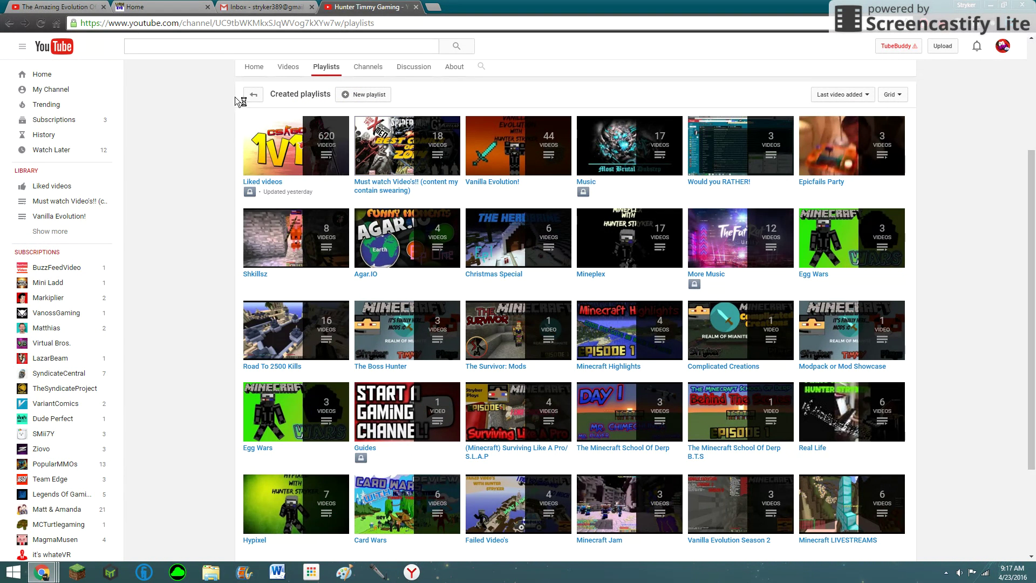
pyautogui.click(253, 67)
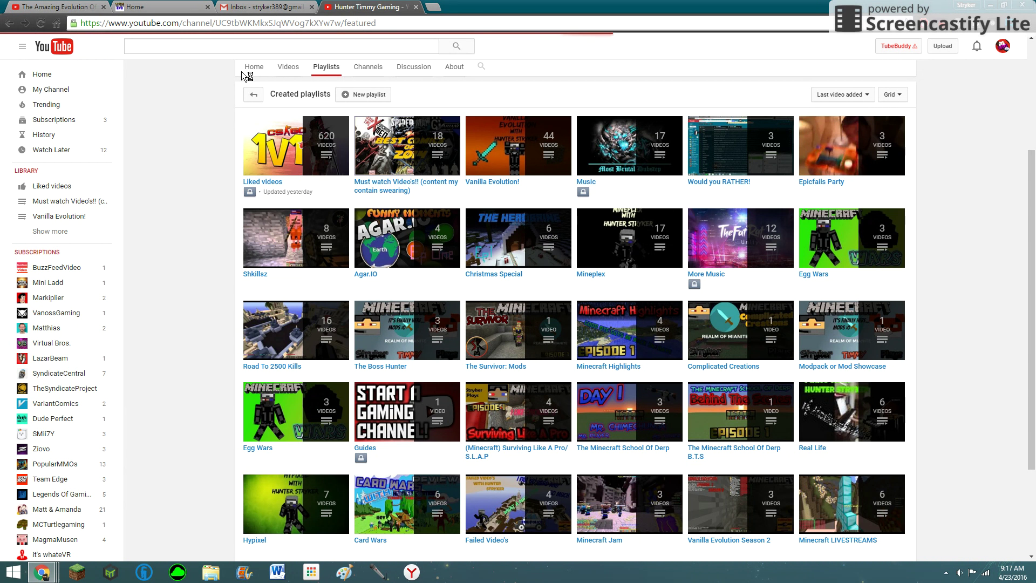